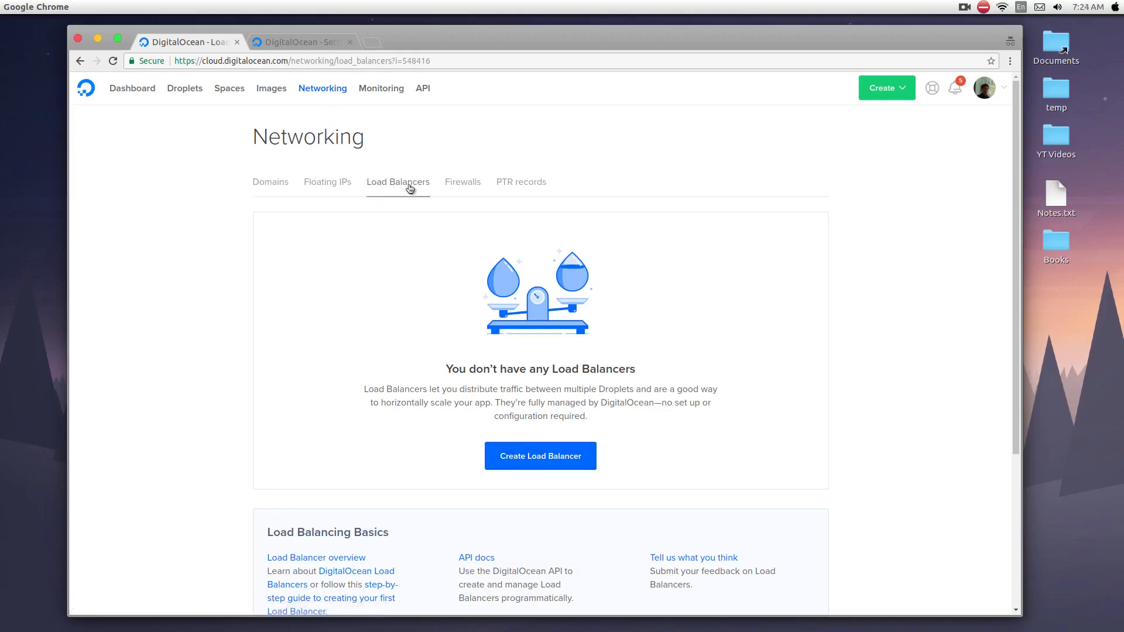
# Open the form for a new load balancer and review its datacenter region and forwarding rule options.
pyautogui.click(539, 464)
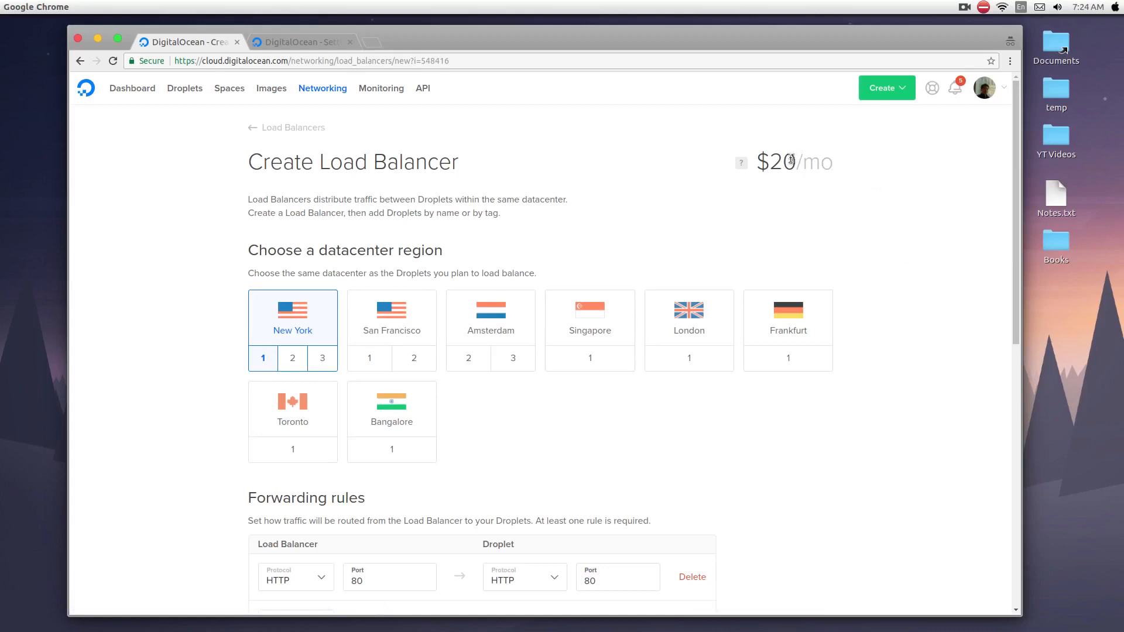
pyautogui.scroll(-5, 226, 376)
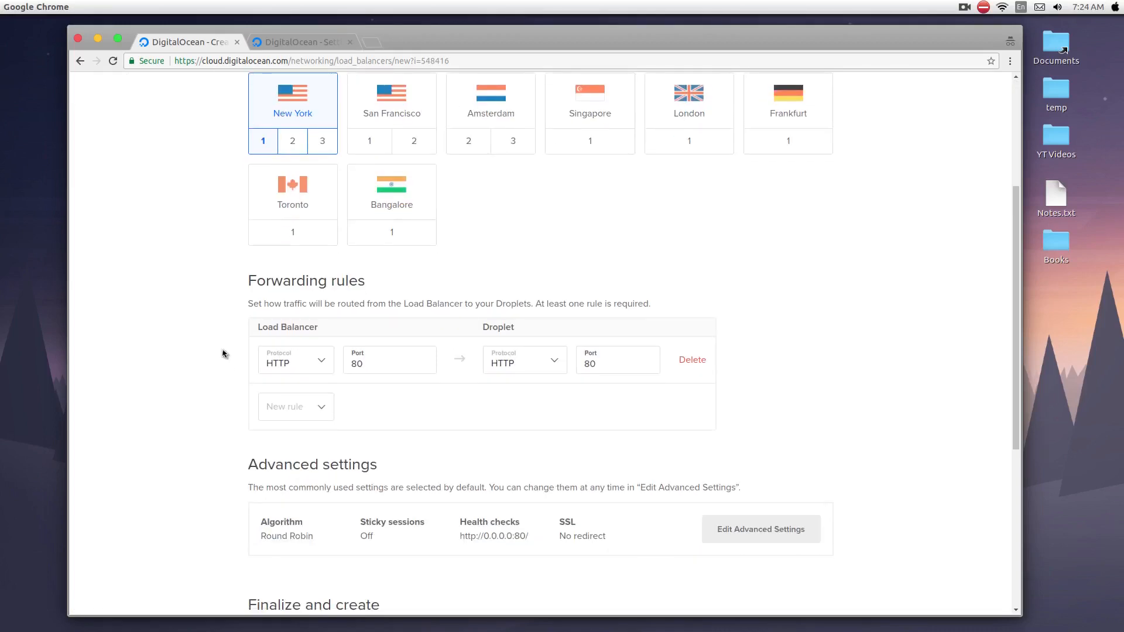
pyautogui.scroll(3, 170, 226)
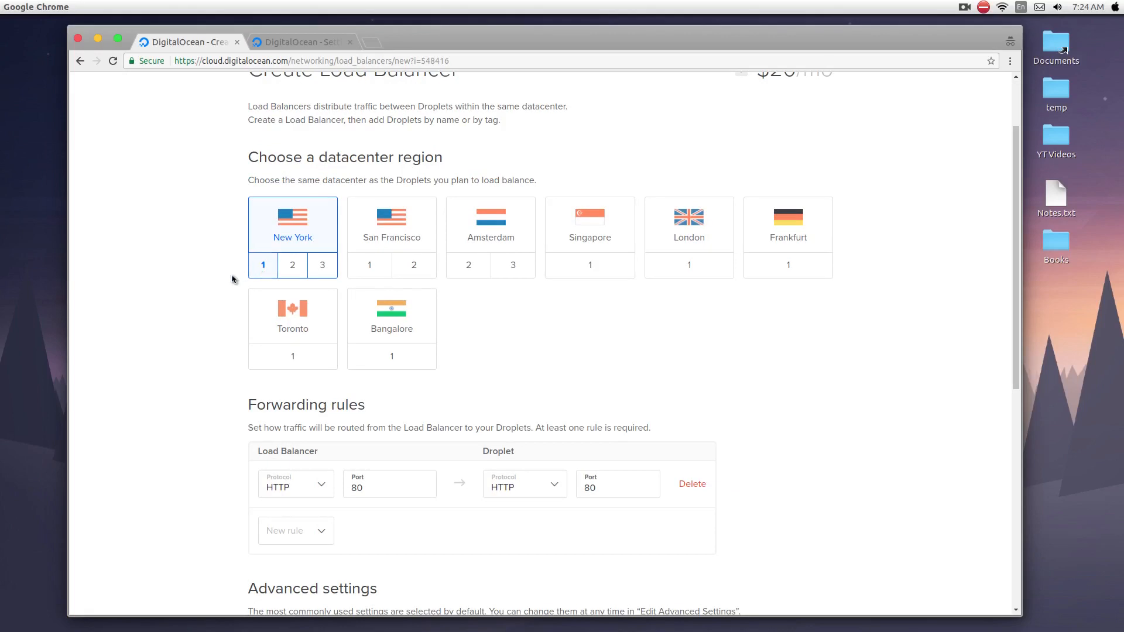
pyautogui.scroll(-5, 234, 279)
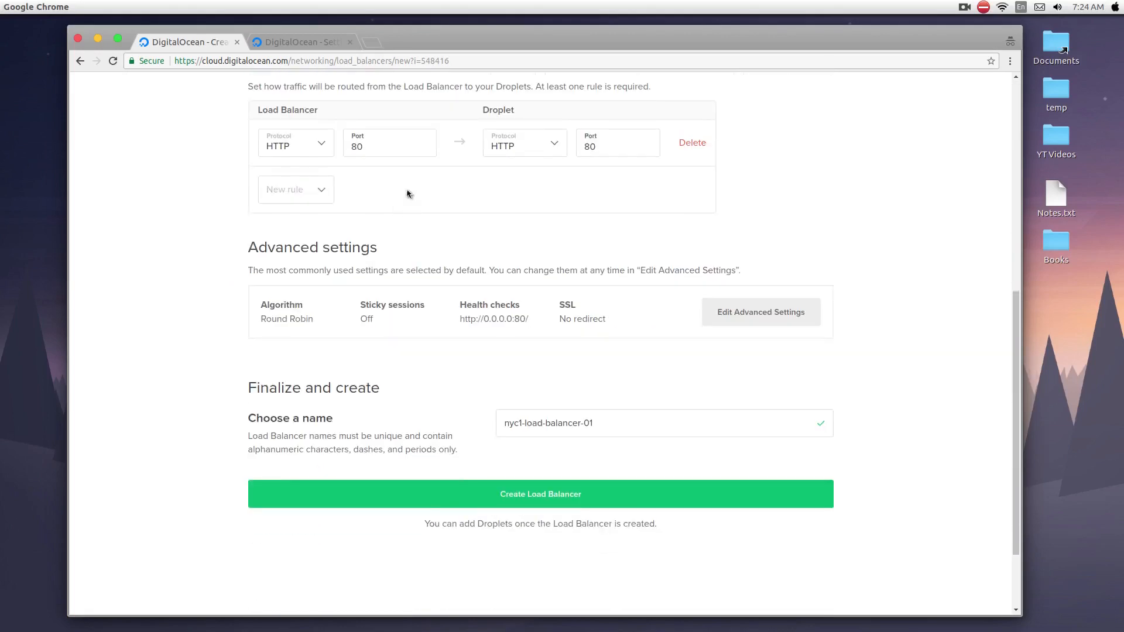
pyautogui.scroll(1, 390, 181)
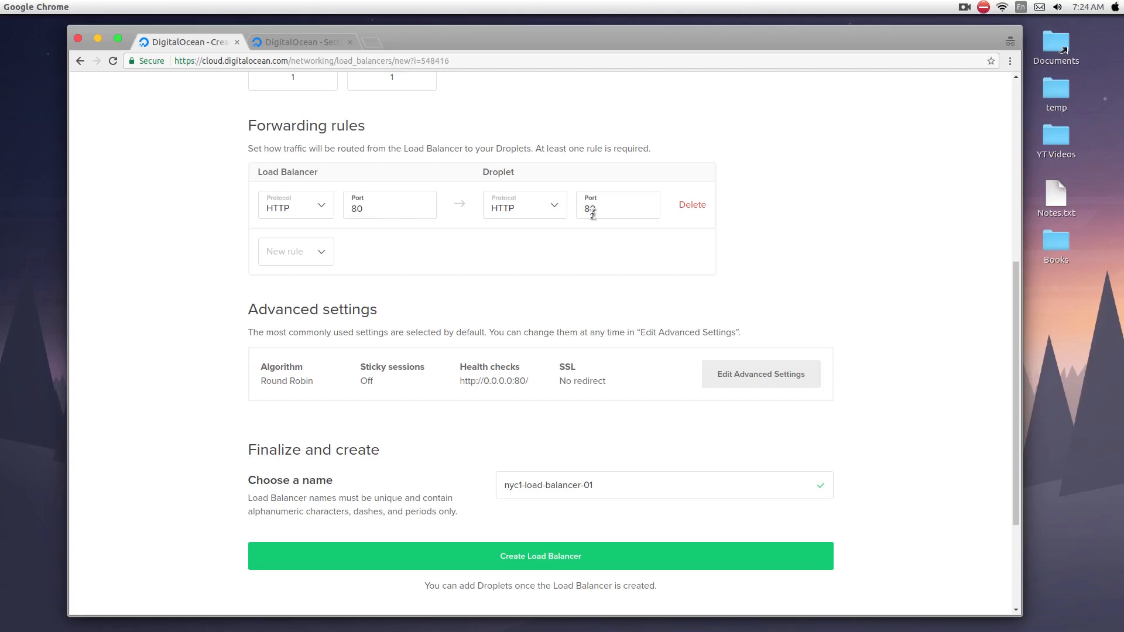
pyautogui.scroll(-4, 591, 216)
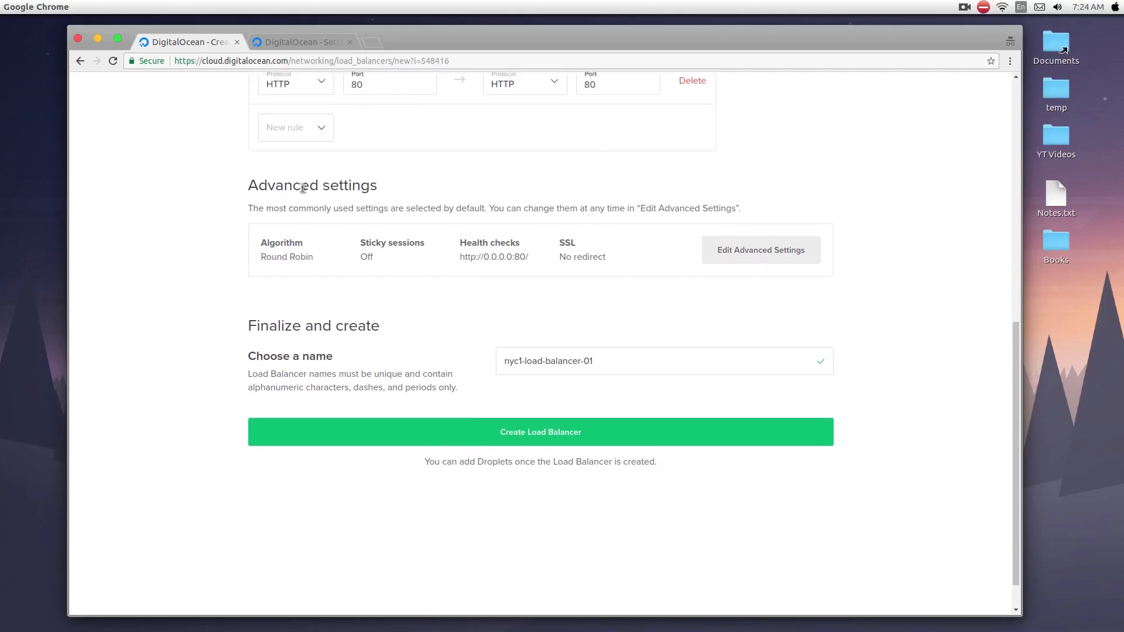
# Enable the HTTP to HTTPS redirect in the advanced settings and create the load balancer.
pyautogui.click(763, 251)
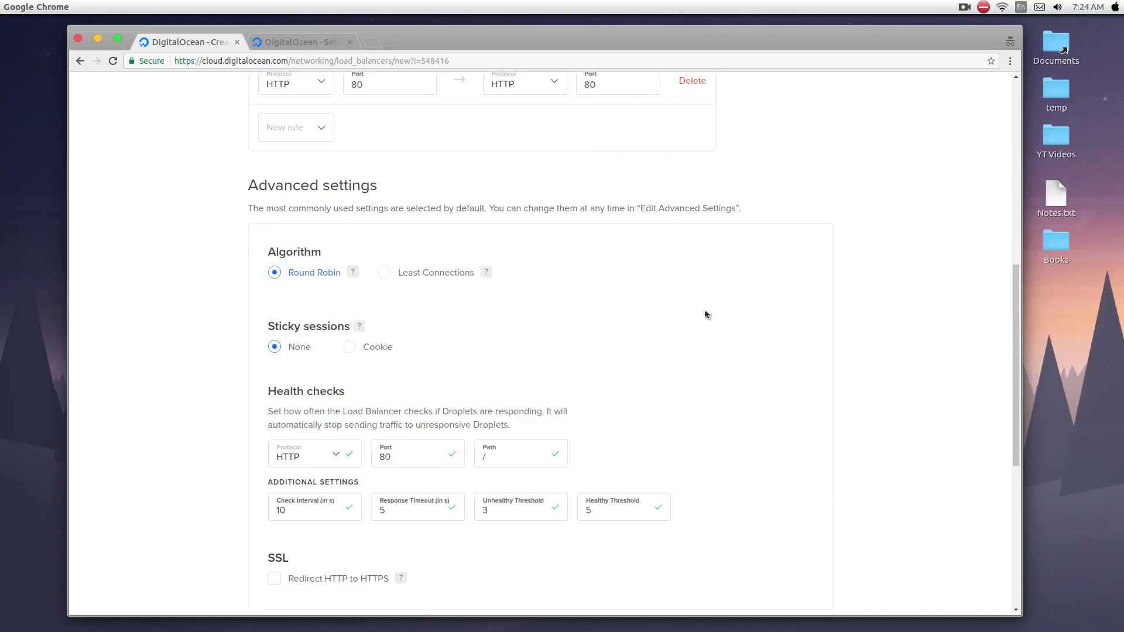
pyautogui.scroll(-5, 767, 316)
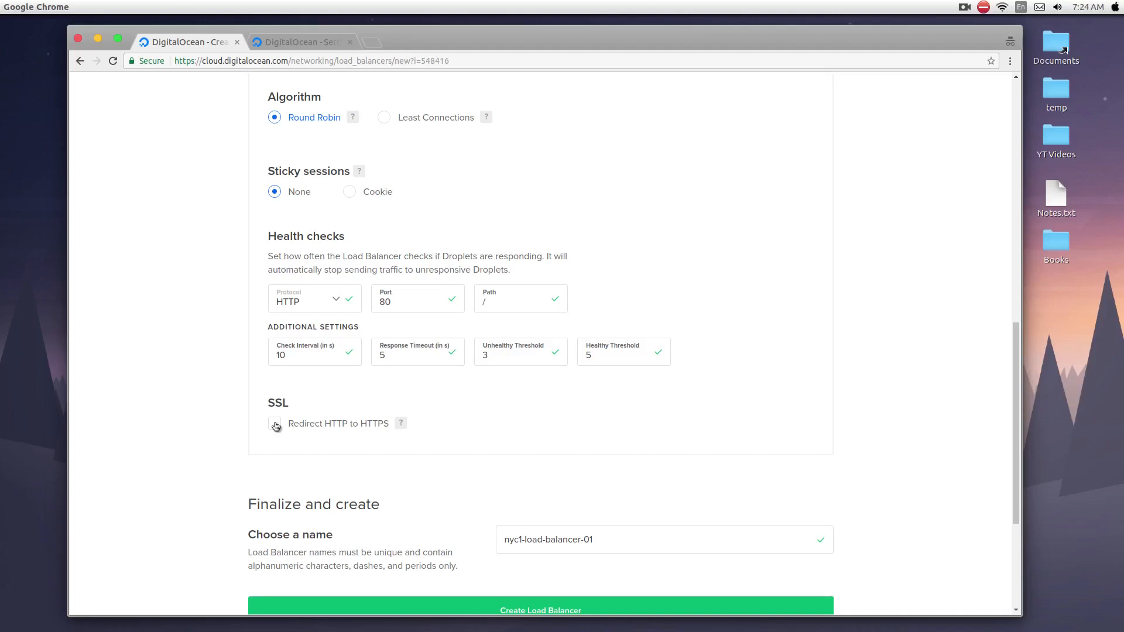
pyautogui.click(275, 425)
pyautogui.scroll(-2, 233, 432)
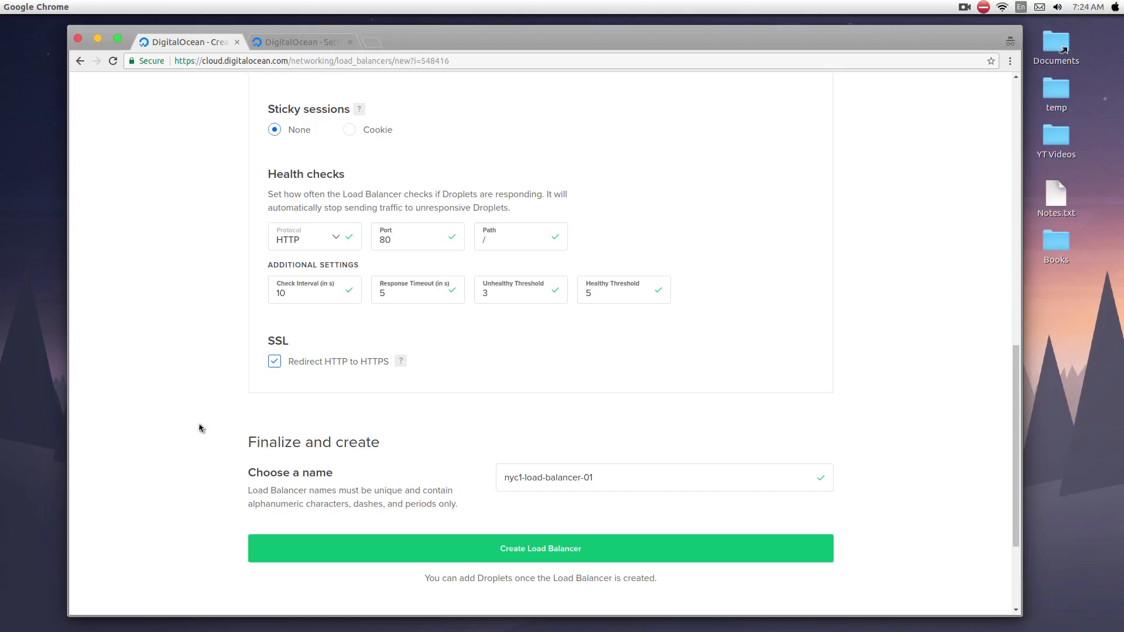
pyautogui.click(555, 558)
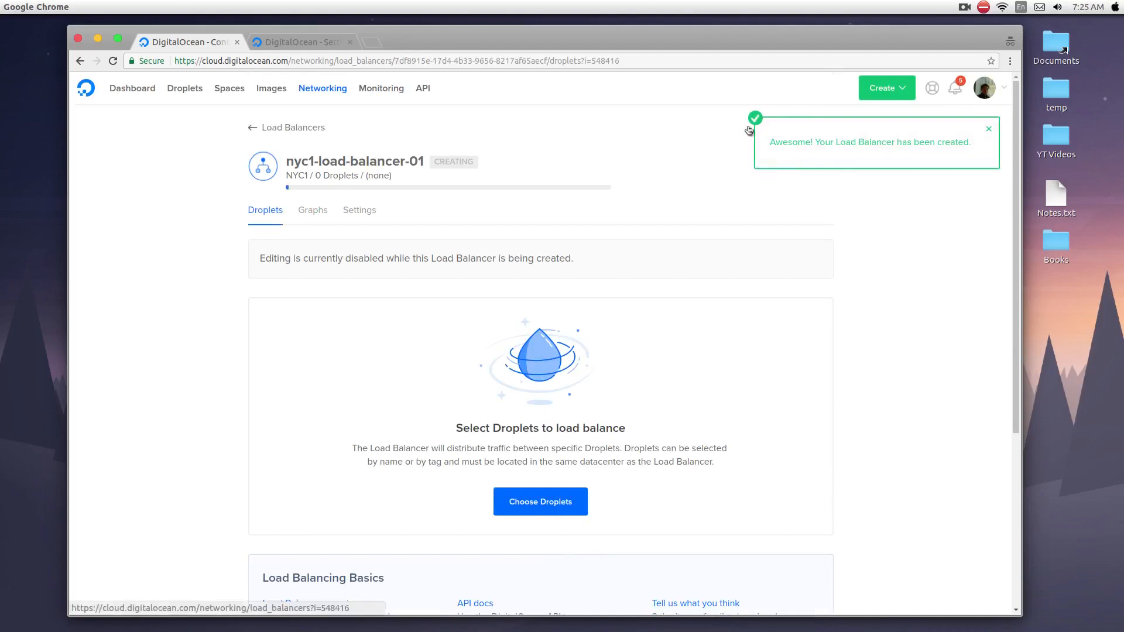
pyautogui.click(989, 130)
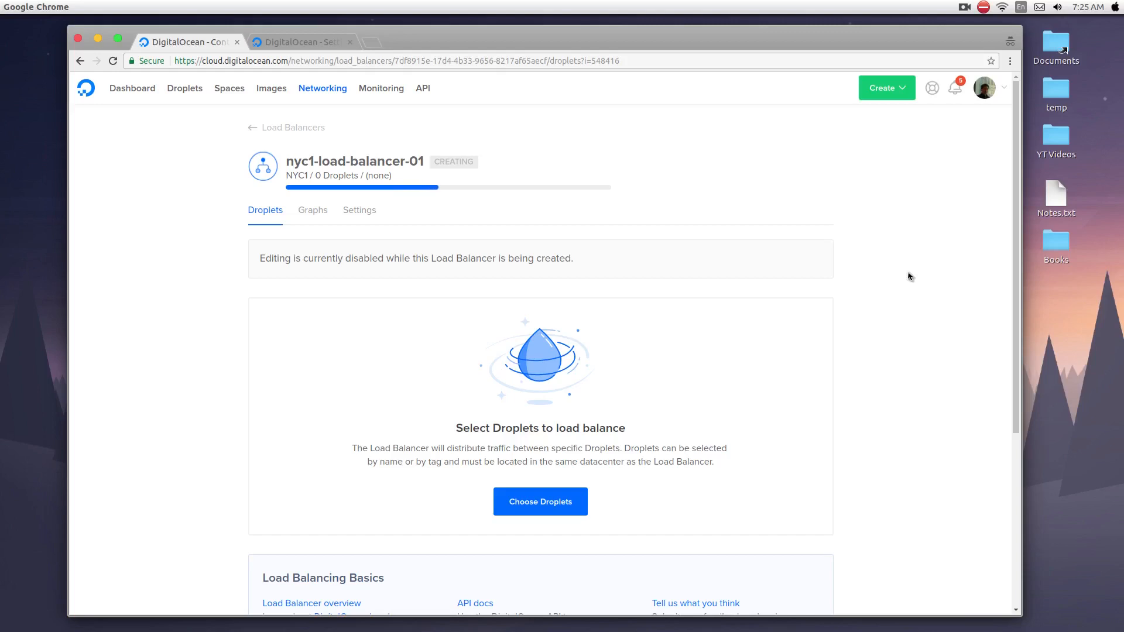
# Switch to the account's security settings and find the Certificates section.
pyautogui.click(1005, 89)
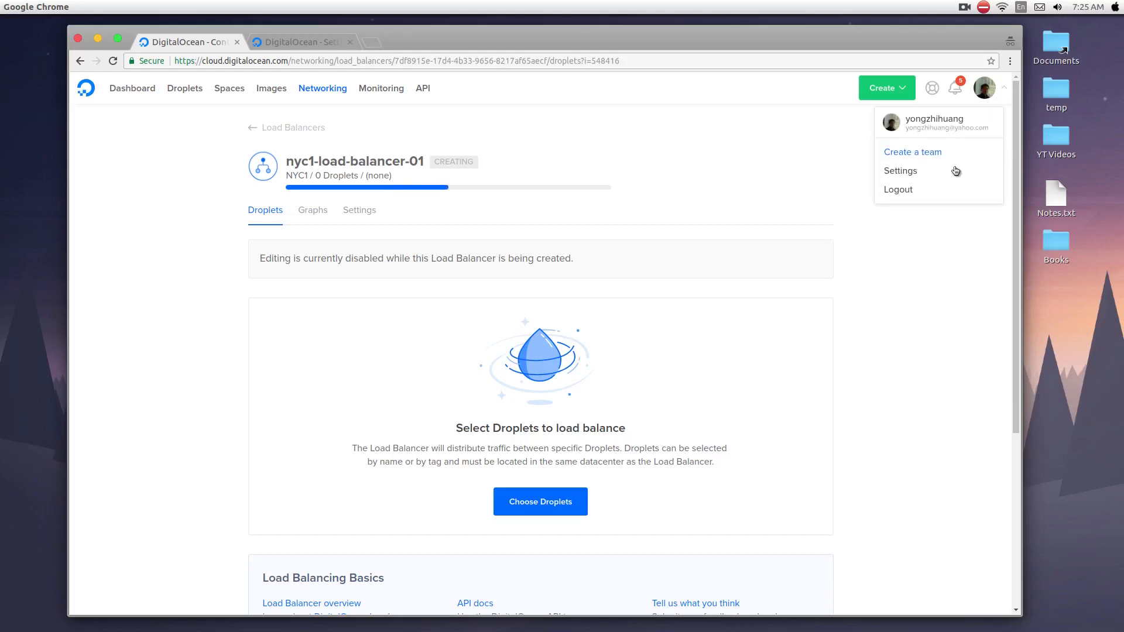
pyautogui.click(301, 43)
pyautogui.scroll(5, 264, 251)
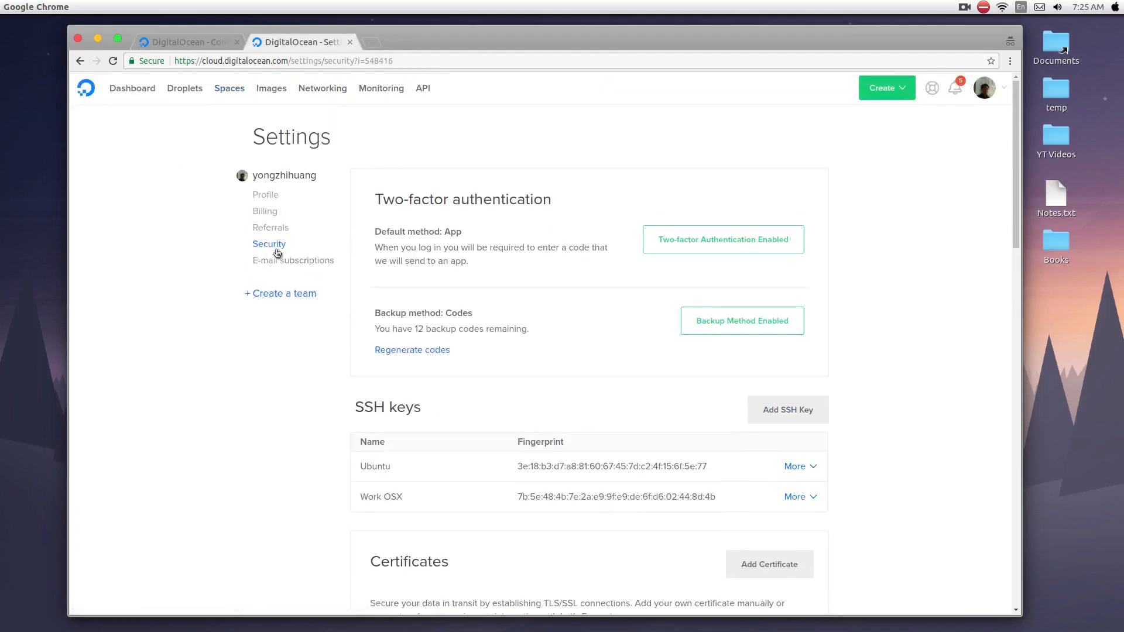
pyautogui.scroll(-5, 316, 270)
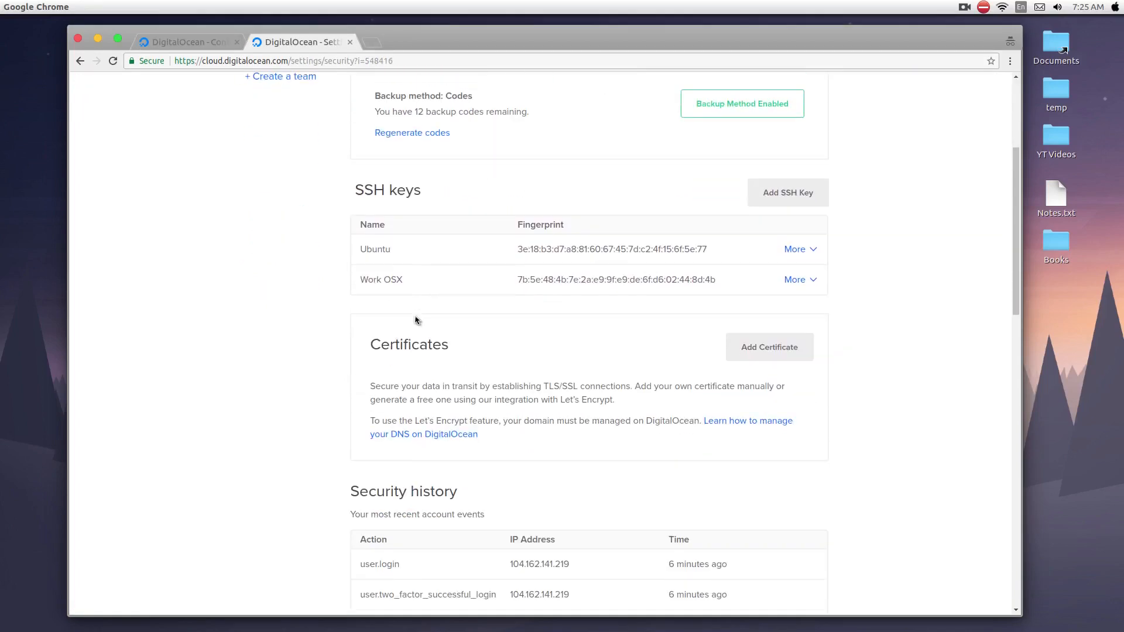
pyautogui.moveTo(375, 288); pyautogui.dragTo(498, 288)
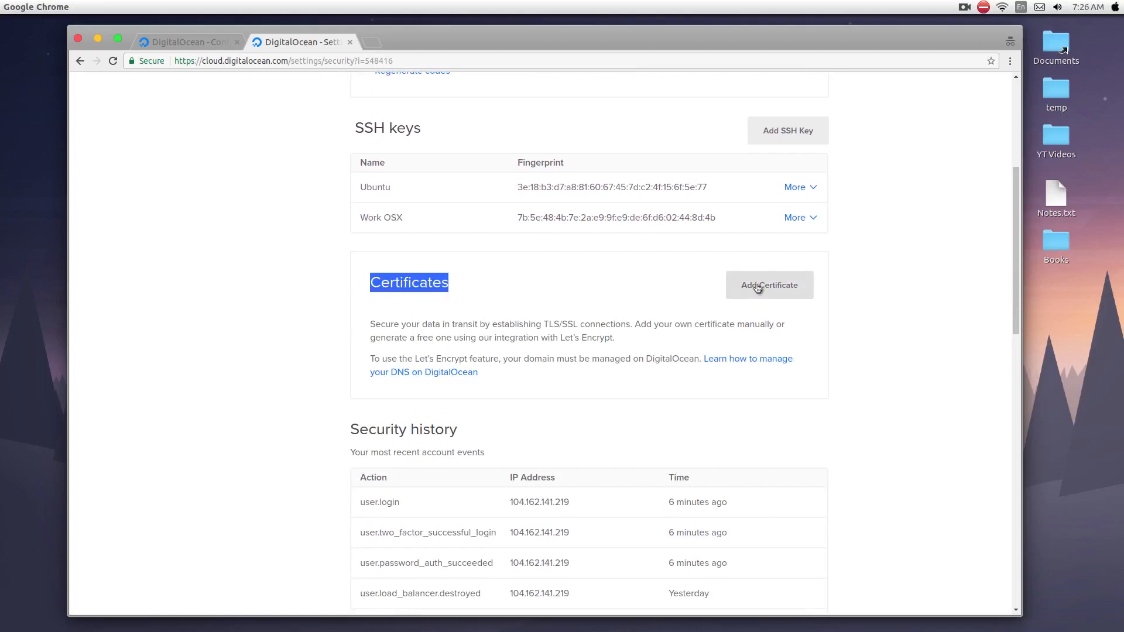
pyautogui.scroll(5, 580, 311)
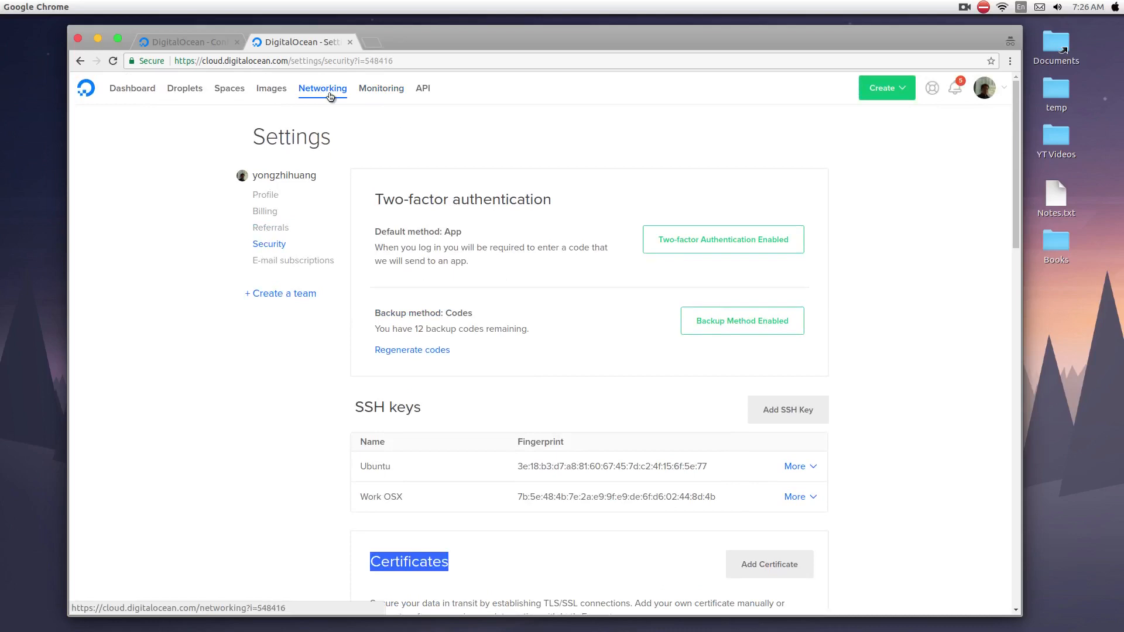
pyautogui.scroll(-4, 527, 304)
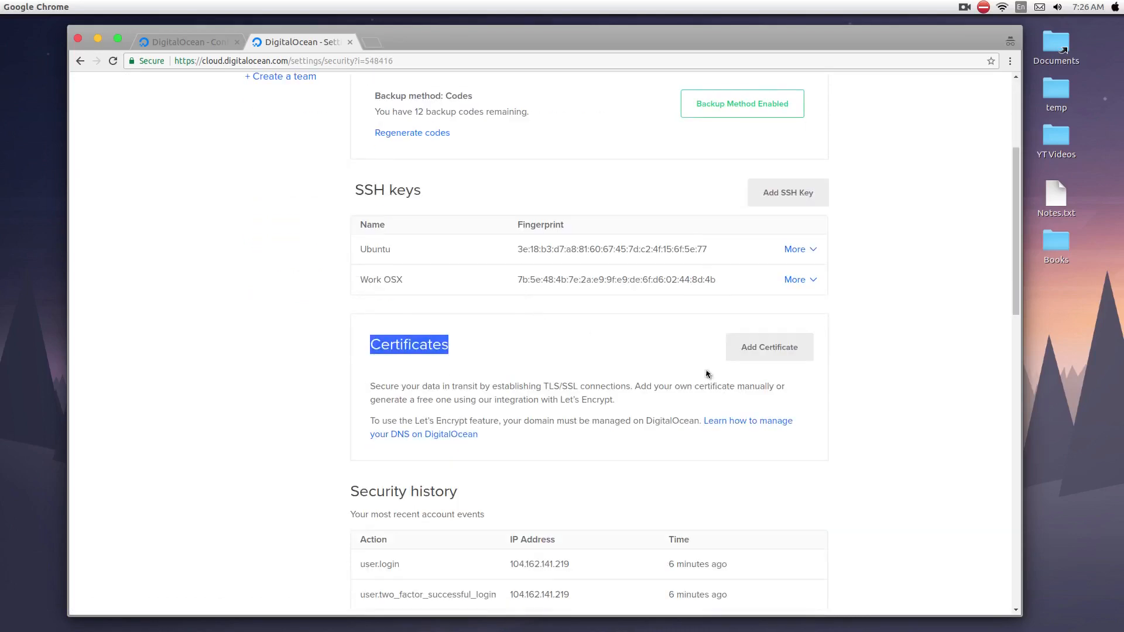
# Start a new Let's Encrypt certificate for the account owner's personal domain, including only the root domain.
pyautogui.click(780, 355)
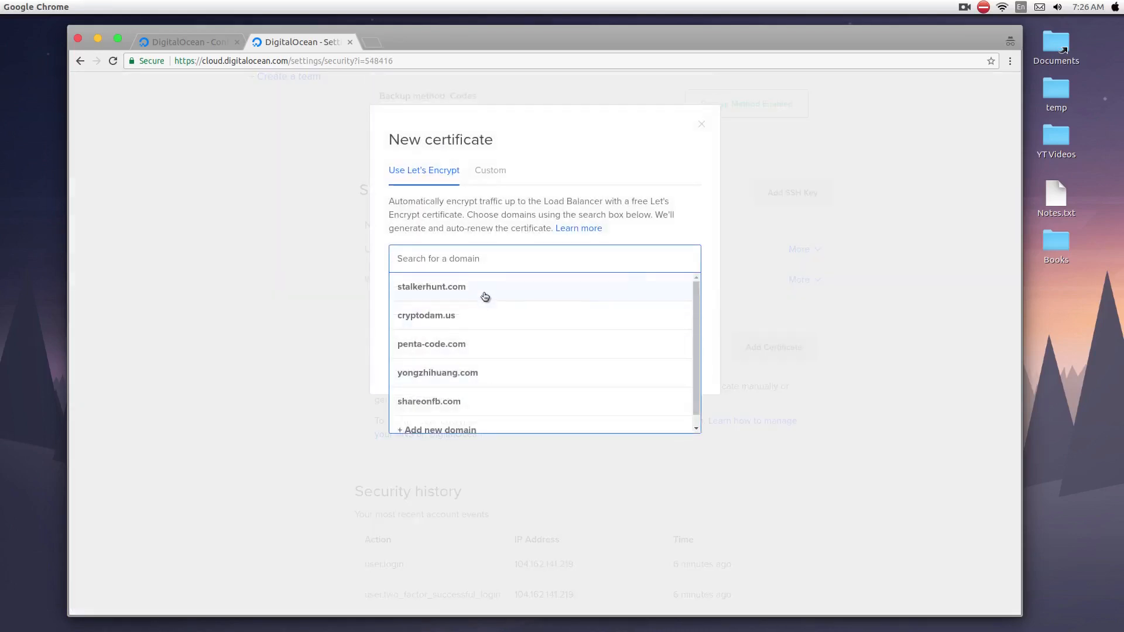
pyautogui.click(454, 368)
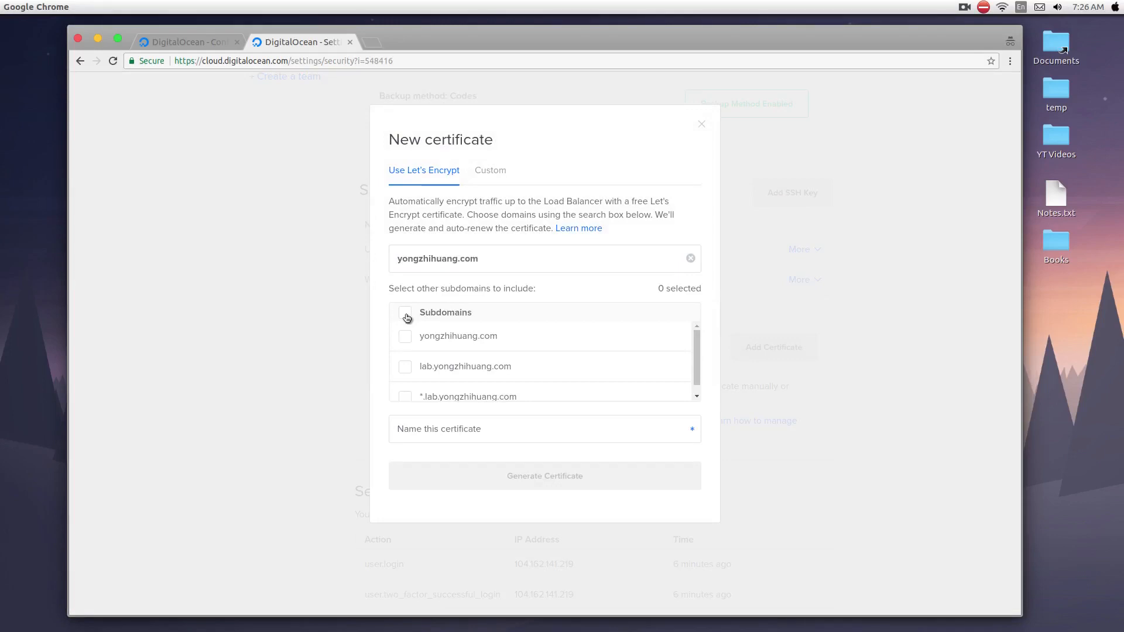
pyautogui.click(406, 315)
pyautogui.click(405, 367)
pyautogui.click(406, 396)
# Name the certificate after the personal domain, without its extension, and generate it.
pyautogui.click(494, 441)
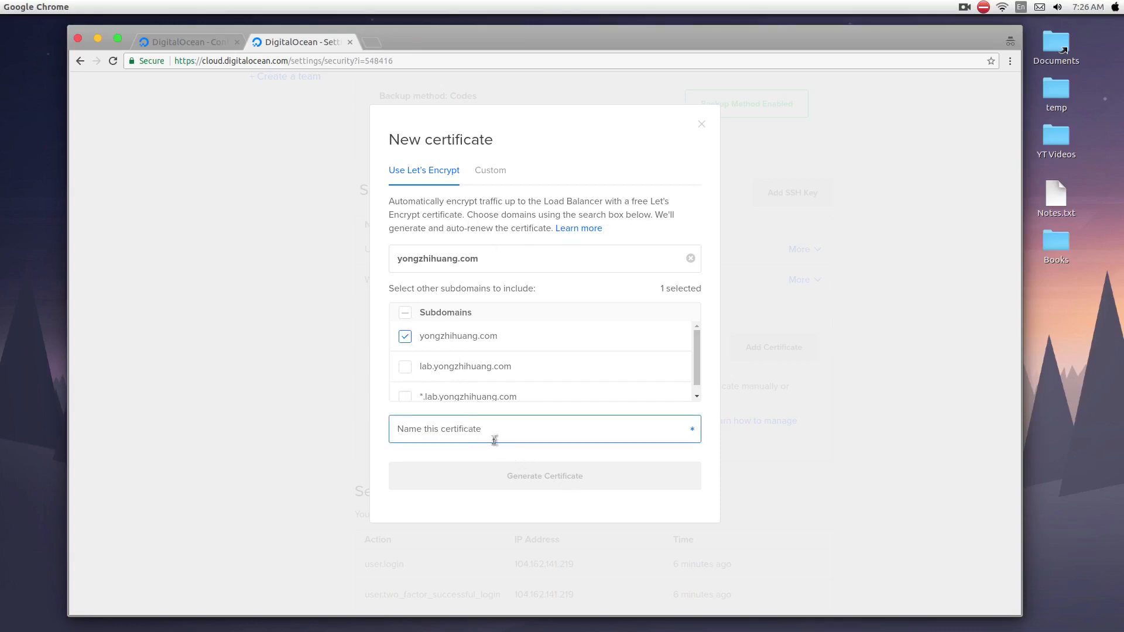
pyautogui.write('yongzhihuang')
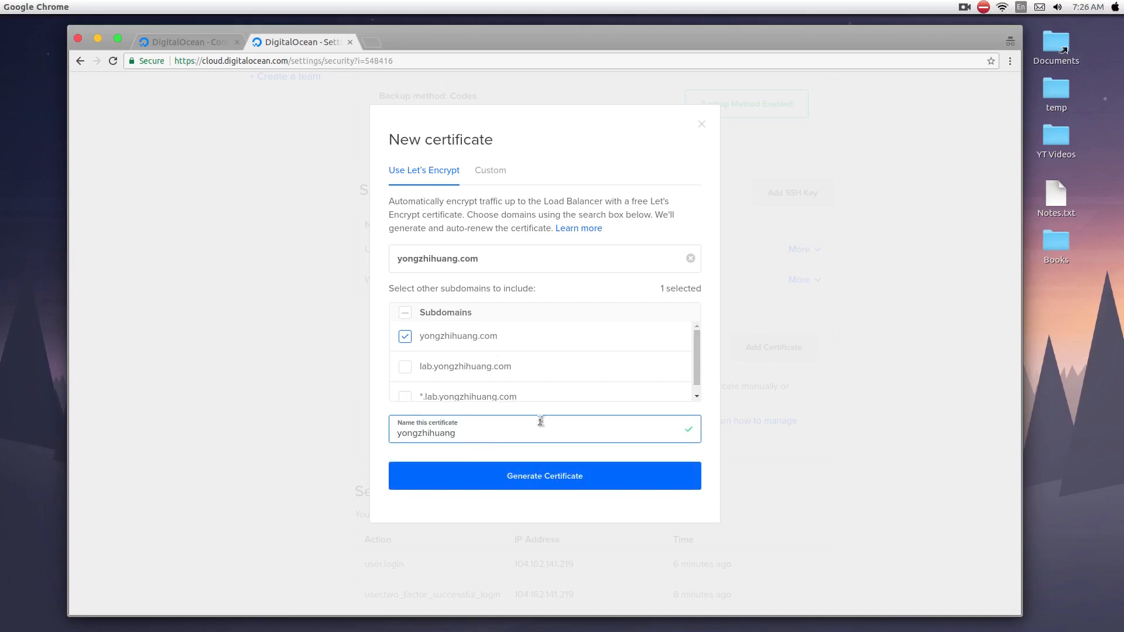
pyautogui.click(559, 490)
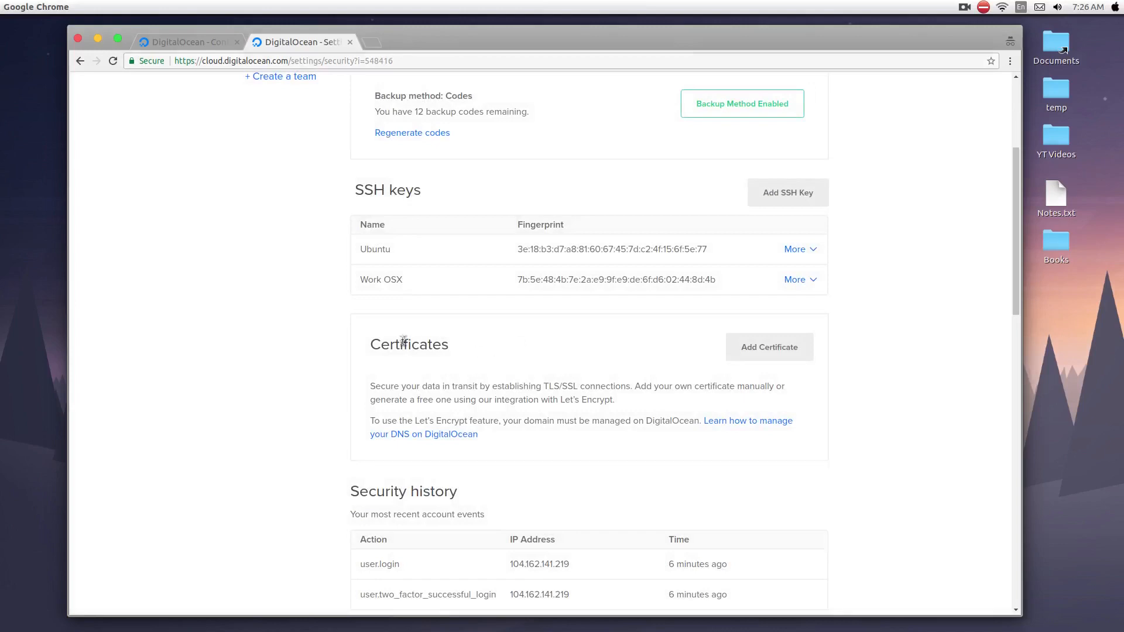
pyautogui.scroll(-1, 445, 349)
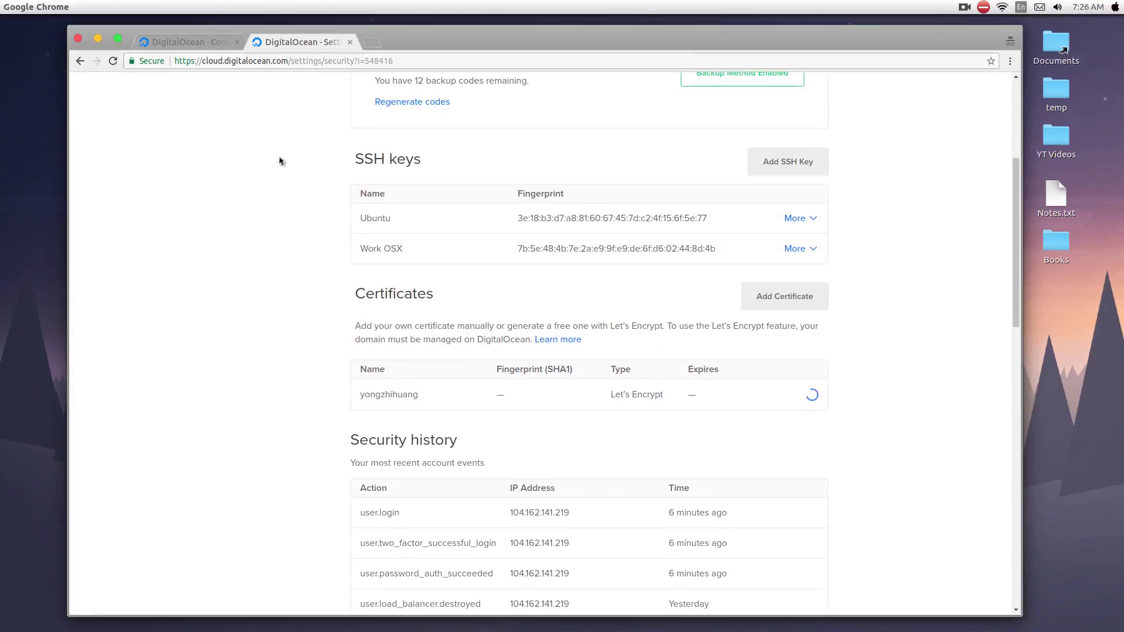
# Return to the new load balancer and review its forwarding, algorithm, health check, sticky session and SSL settings.
pyautogui.click(213, 41)
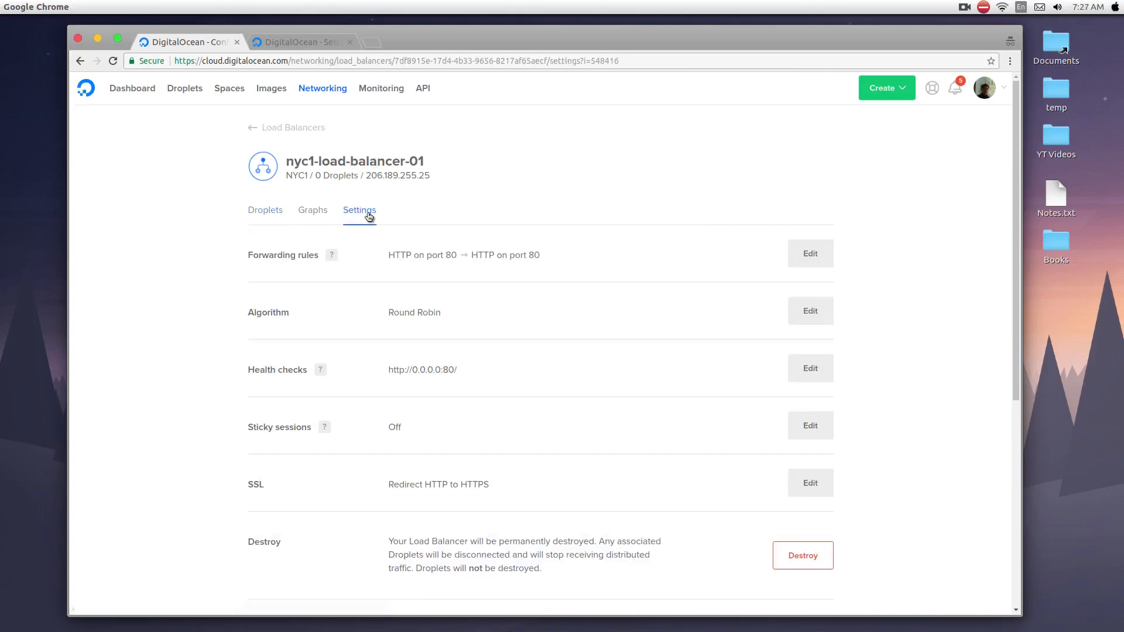
pyautogui.scroll(-1, 887, 264)
pyautogui.scroll(-1, 879, 275)
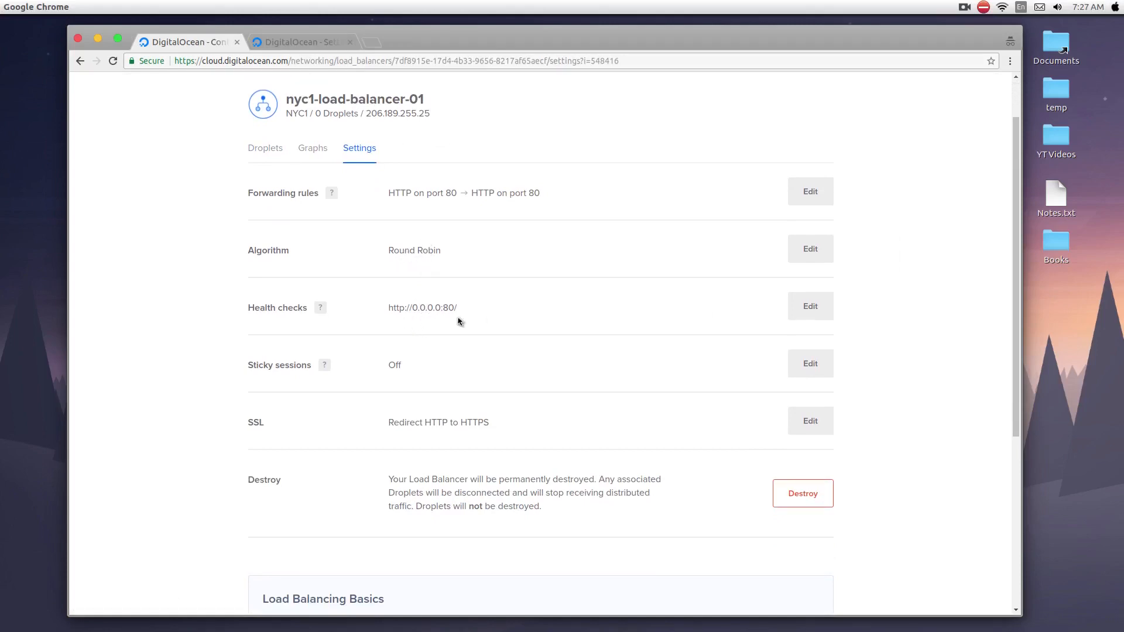
pyautogui.scroll(-6, 447, 312)
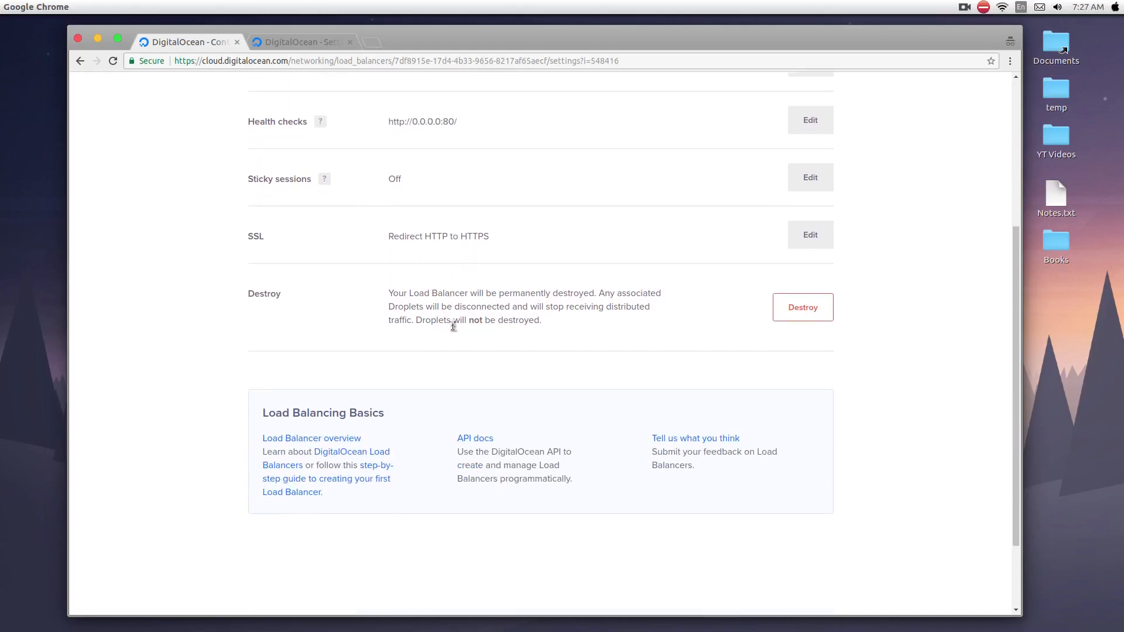
pyautogui.scroll(7, 451, 320)
# Add the Sofb-redis-3 Droplet to the load balancer.
pyautogui.click(274, 215)
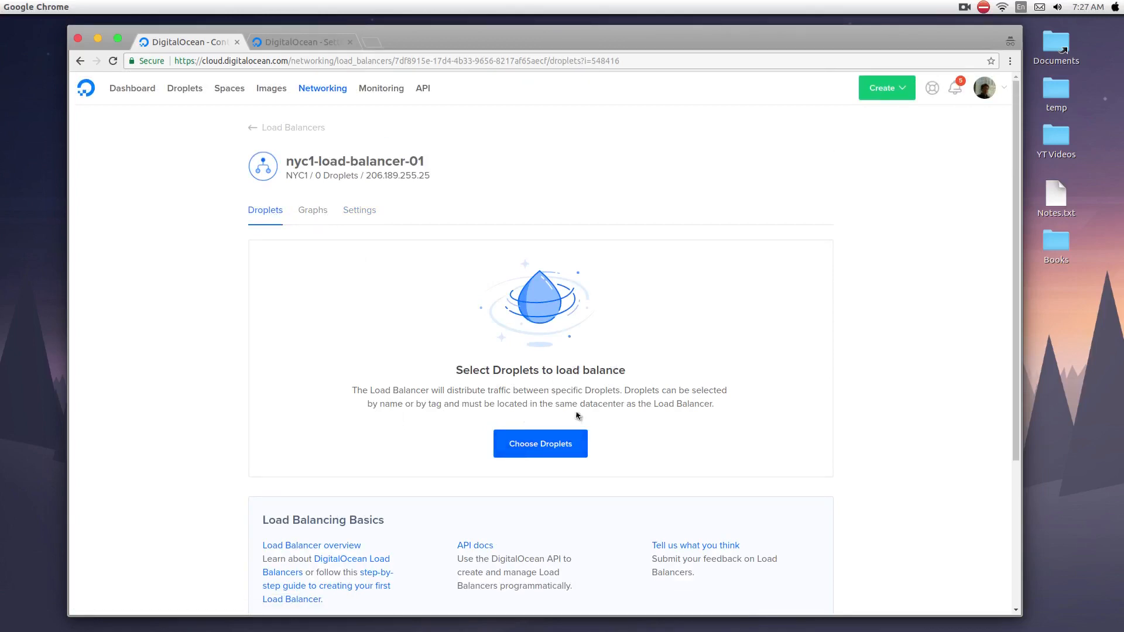
pyautogui.click(574, 444)
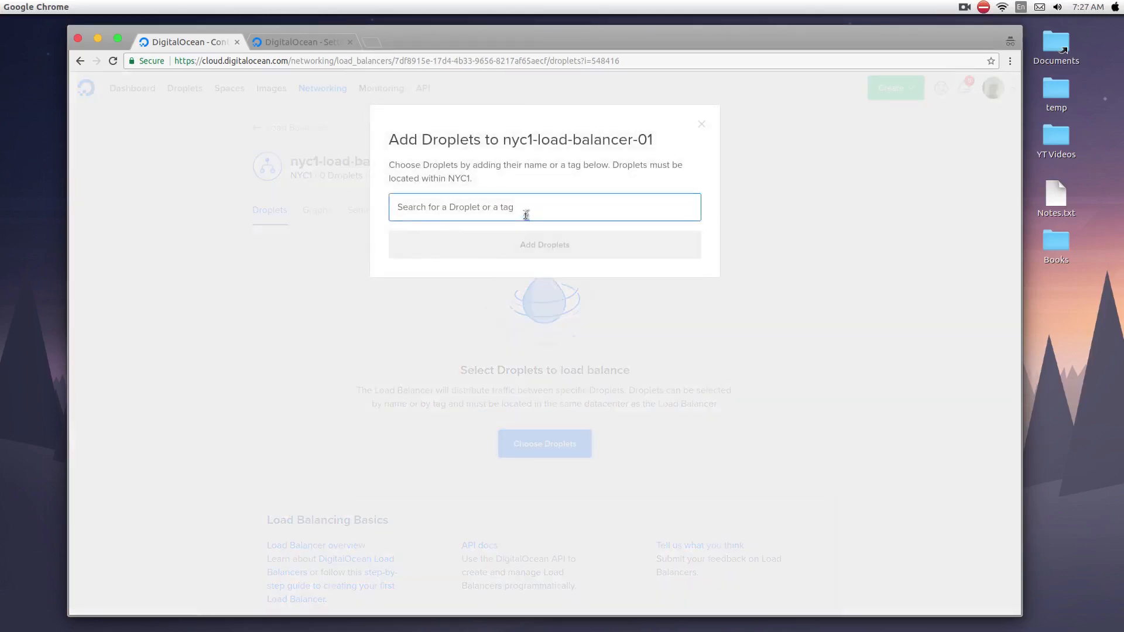
pyautogui.write('s')
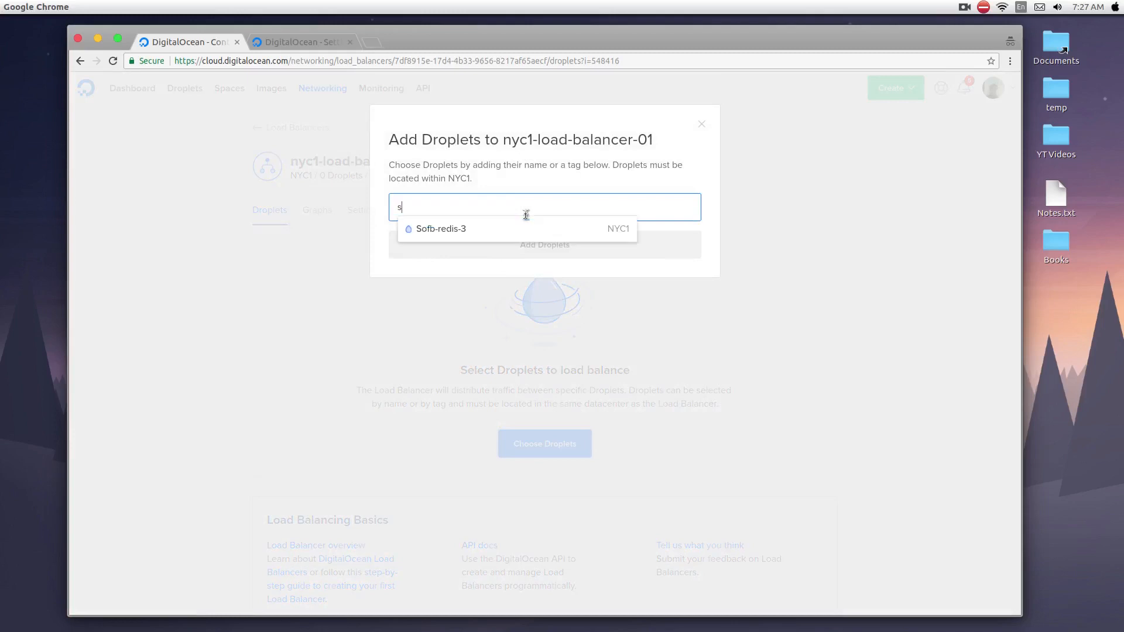
pyautogui.click(538, 229)
pyautogui.click(536, 244)
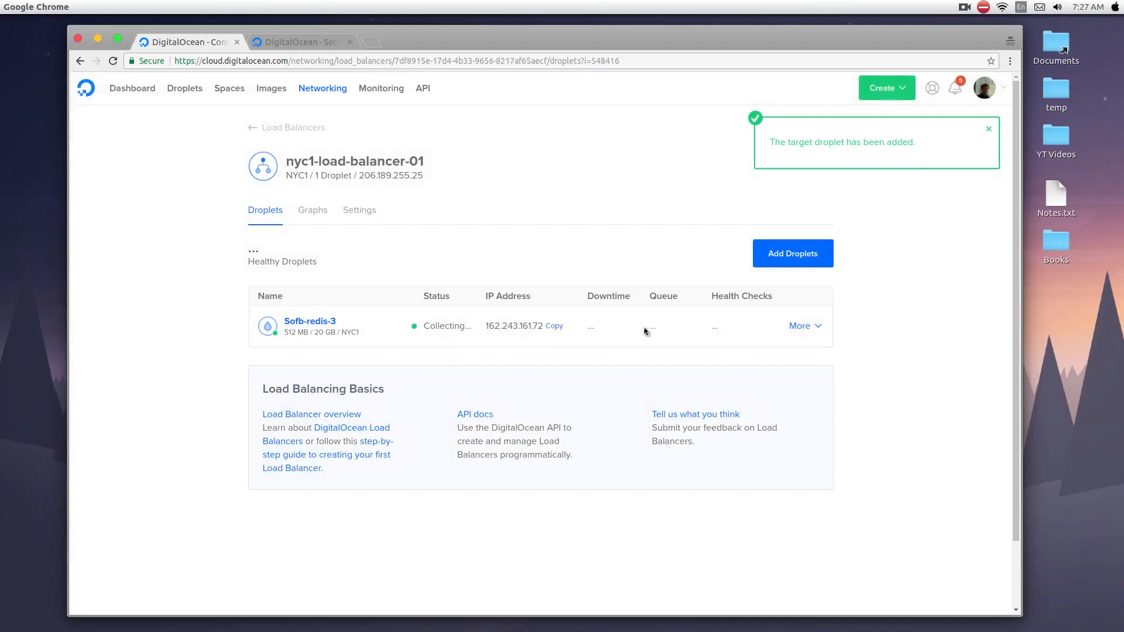
pyautogui.click(804, 263)
pyautogui.write('sofb')
pyautogui.moveTo(520, 207); pyautogui.dragTo(402, 205)
pyautogui.press('BackSpace')
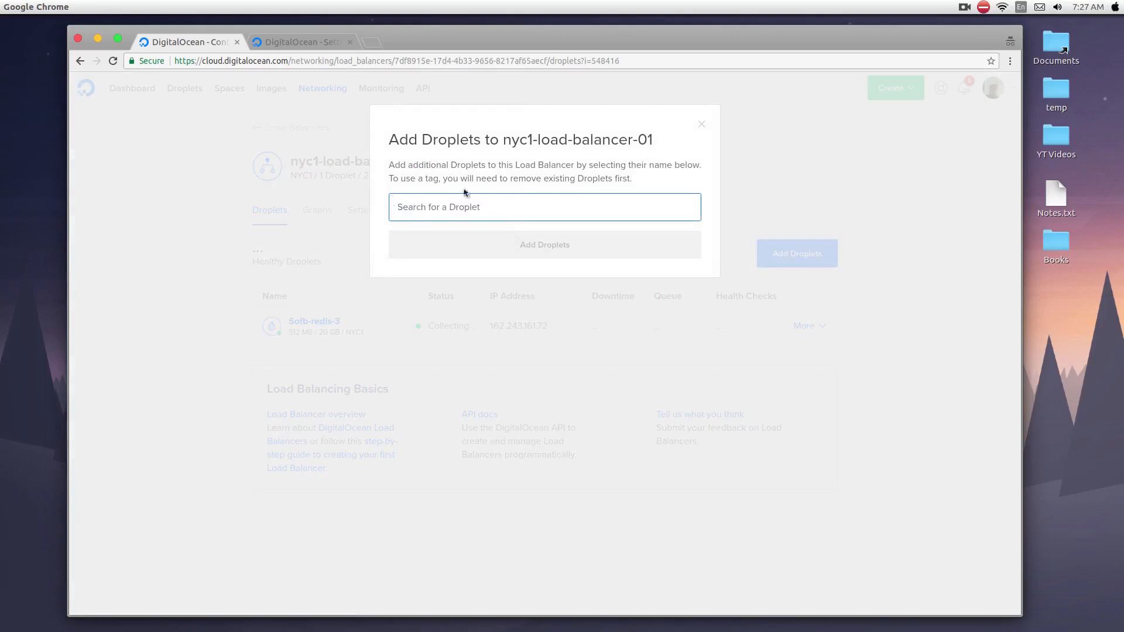
pyautogui.click(702, 124)
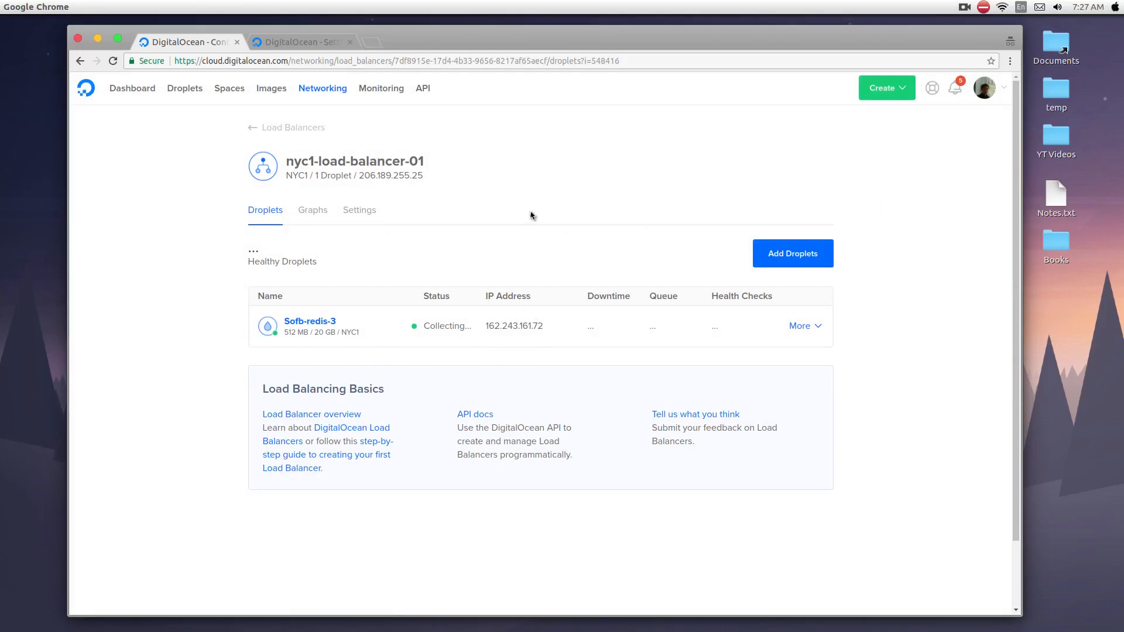
# Check the new Let's Encrypt certificate in the security settings and return to the load balancer's Droplets.
pyautogui.click(322, 46)
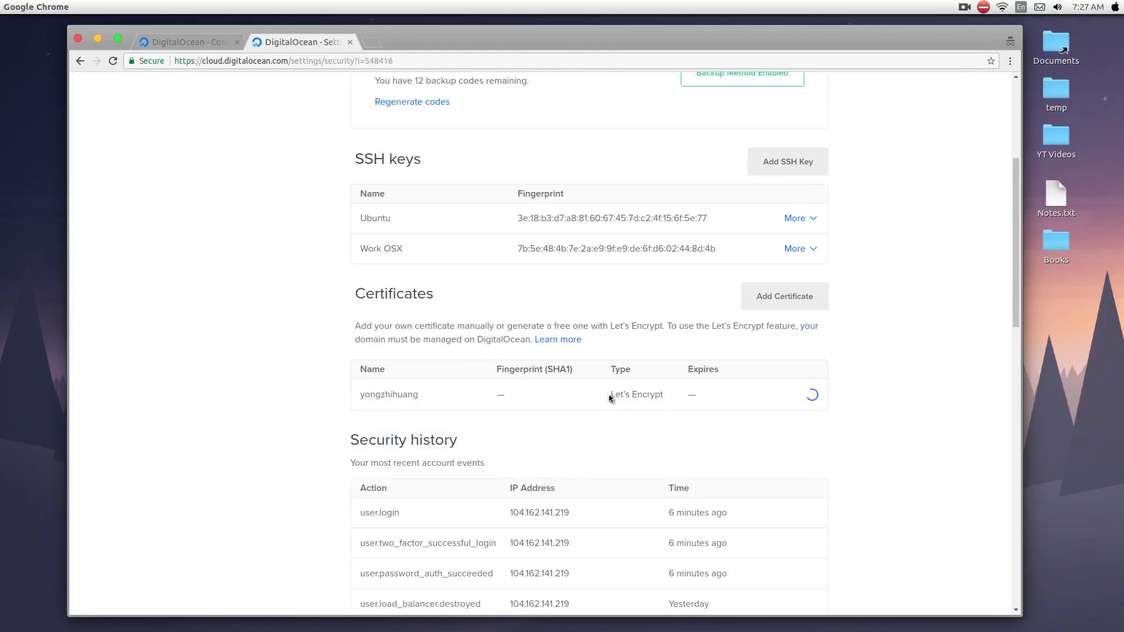
pyautogui.moveTo(609, 399); pyautogui.dragTo(665, 401)
pyautogui.click(192, 42)
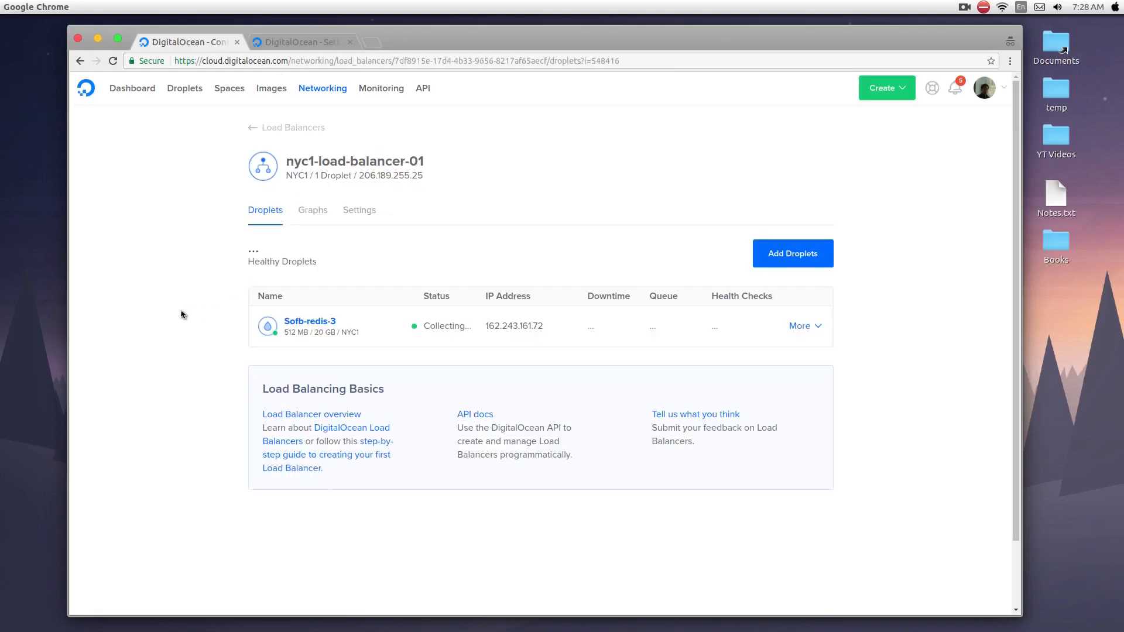